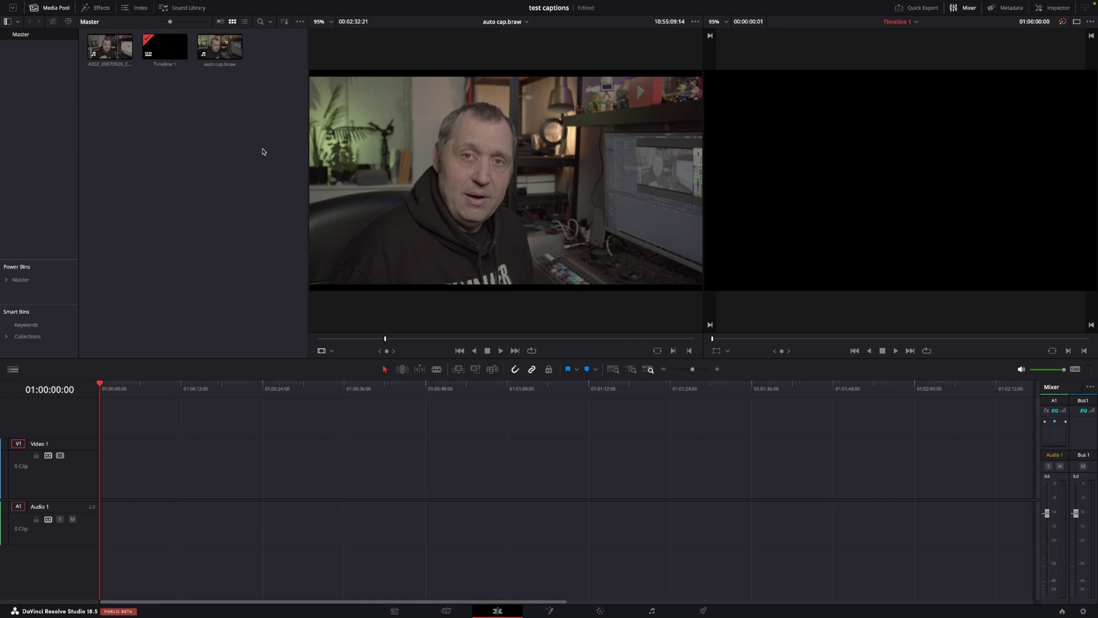
Transcribe the audio of the auto cap.braw clip from the Media Pool.
left_click(224, 54)
right_click(221, 57)
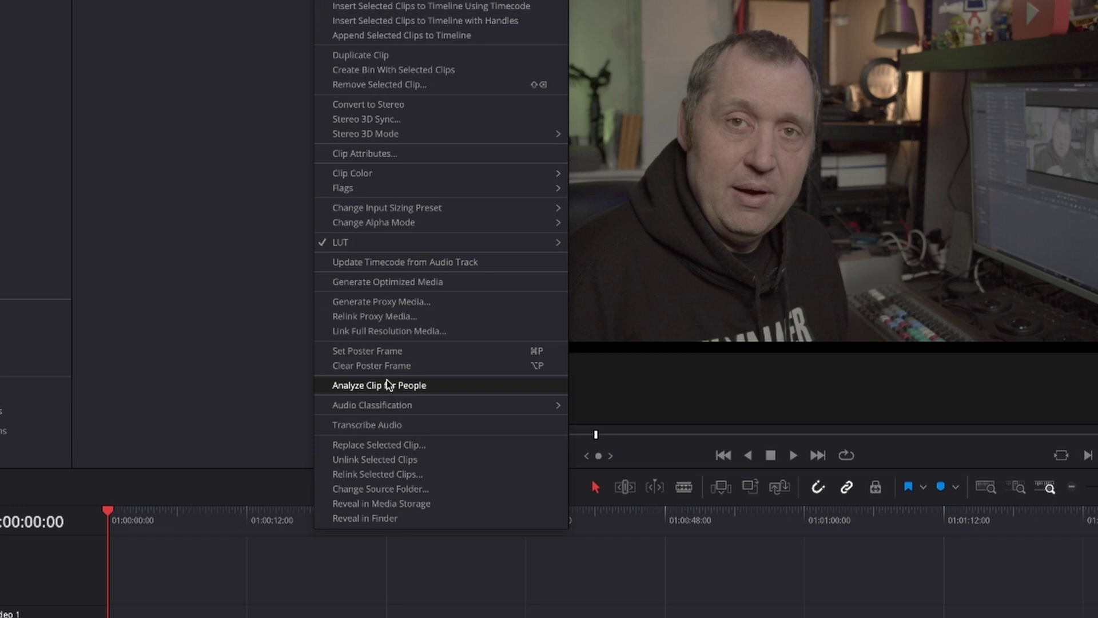
left_click(449, 427)
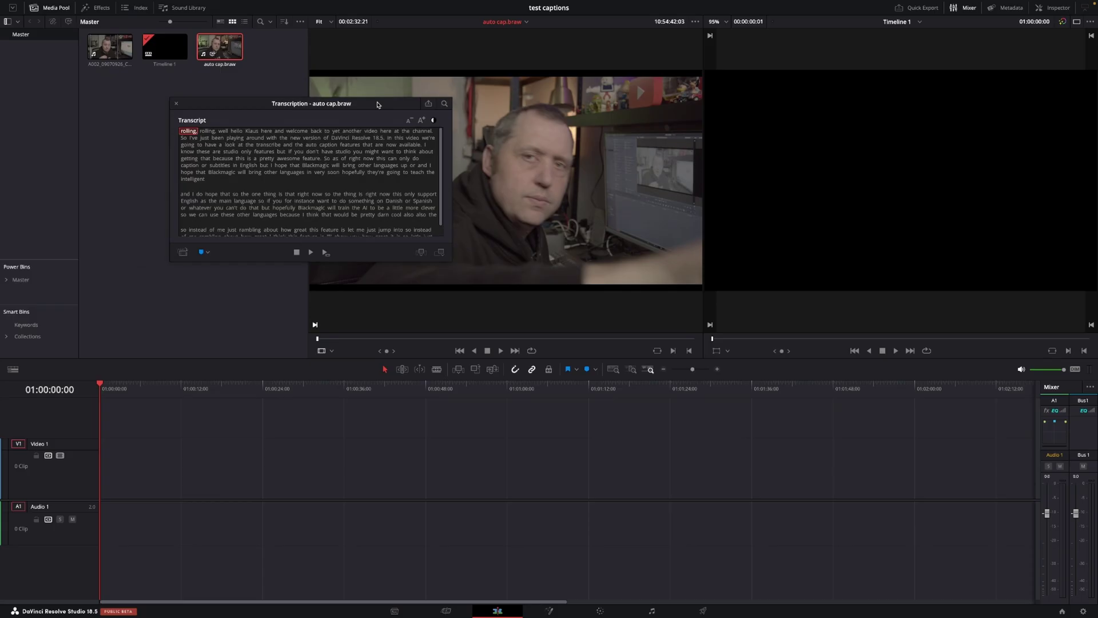
Move and enlarge the Transcription window, then cue the source to the word 'feature'.
left_click_drag(355, 115, 662, 91)
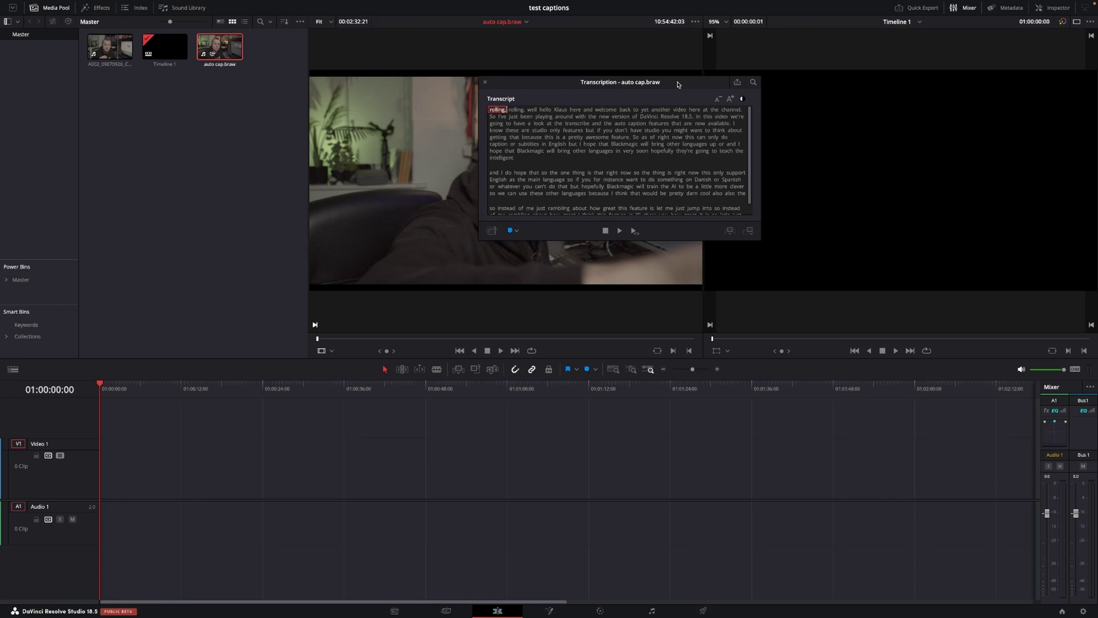
left_click_drag(671, 240, 678, 332)
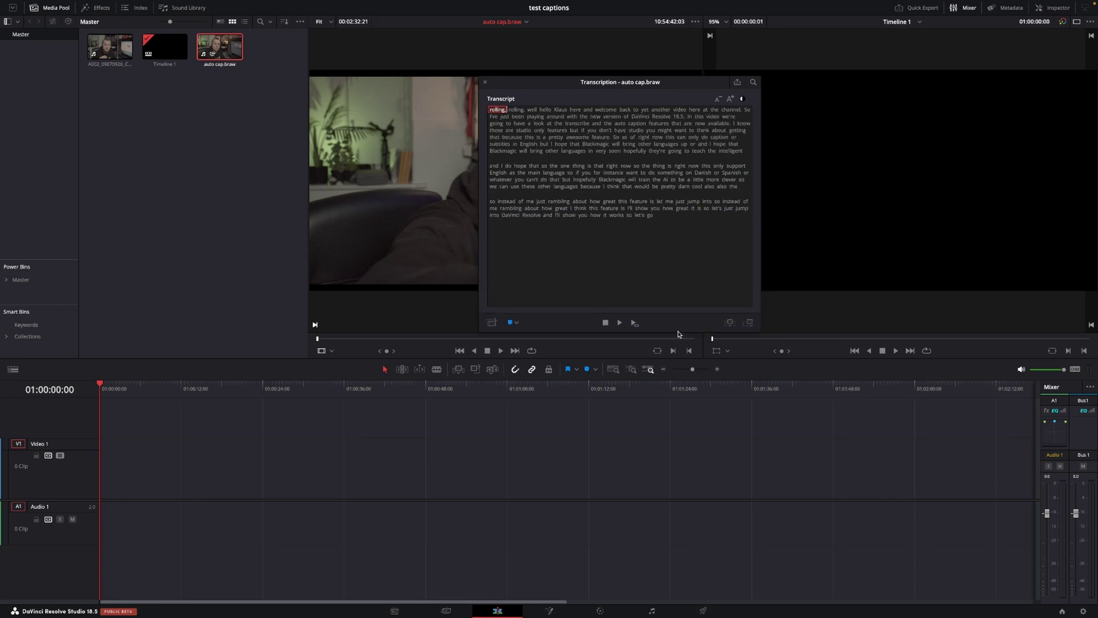
left_click_drag(677, 87, 904, 106)
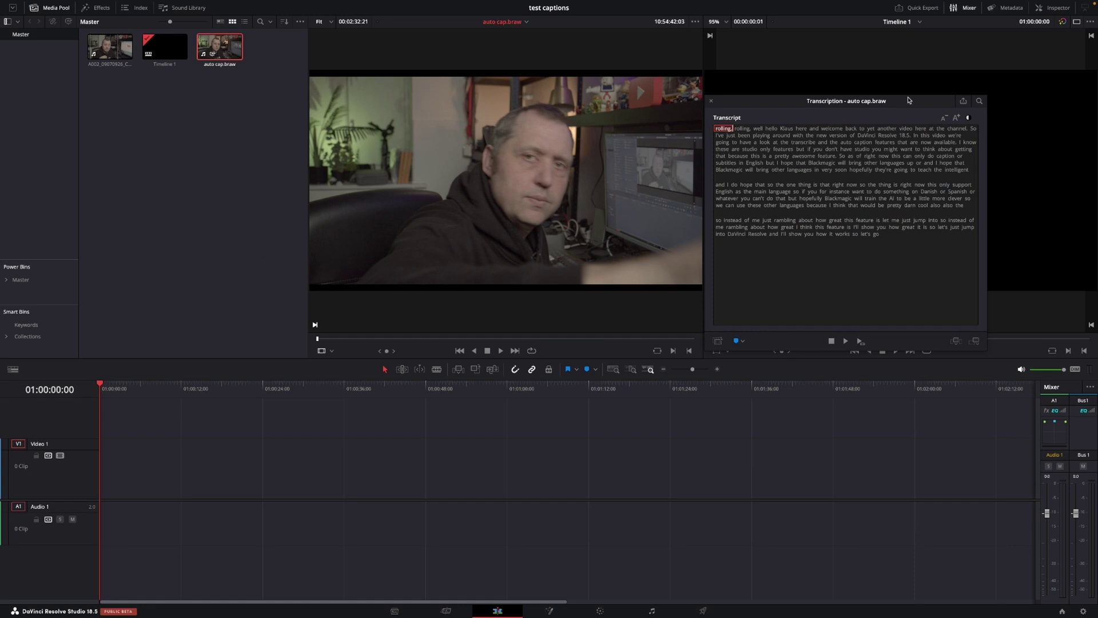
left_click_drag(909, 101, 914, 95)
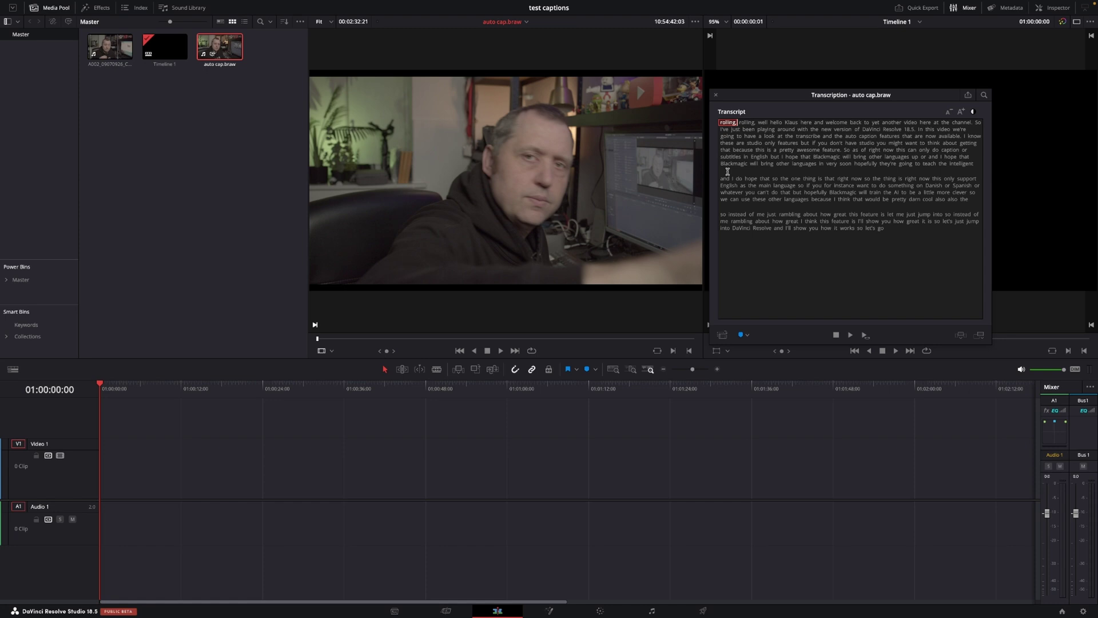
left_click(824, 152)
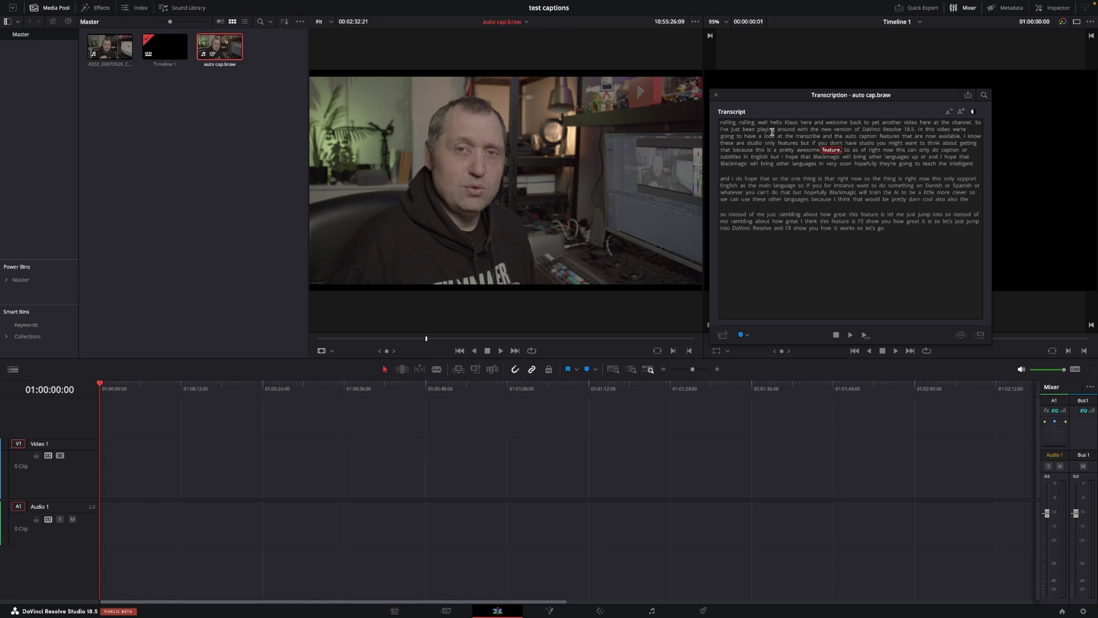
Insert the transcript passage from 'hello' to 'available.' into Timeline 1.
left_click_drag(770, 124, 960, 135)
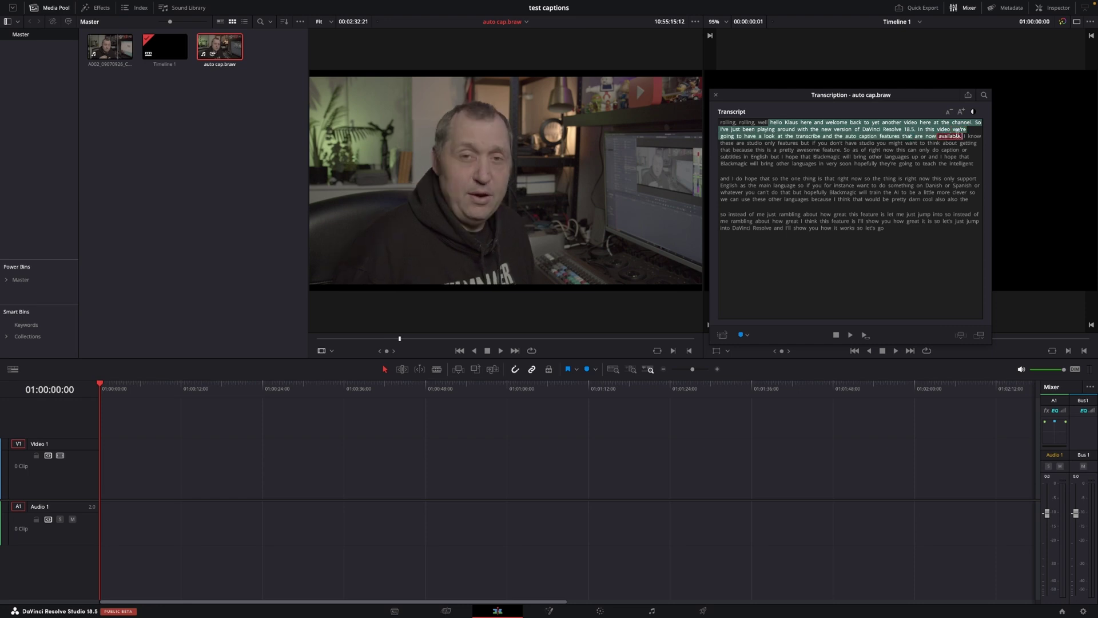
left_click_drag(963, 136, 964, 137)
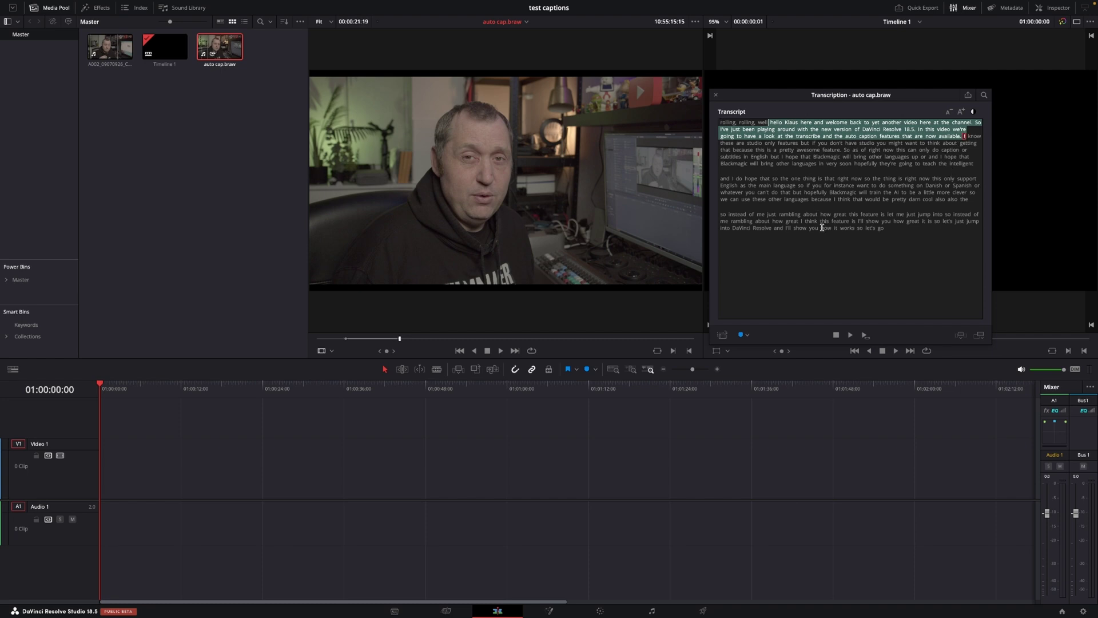
left_click(960, 335)
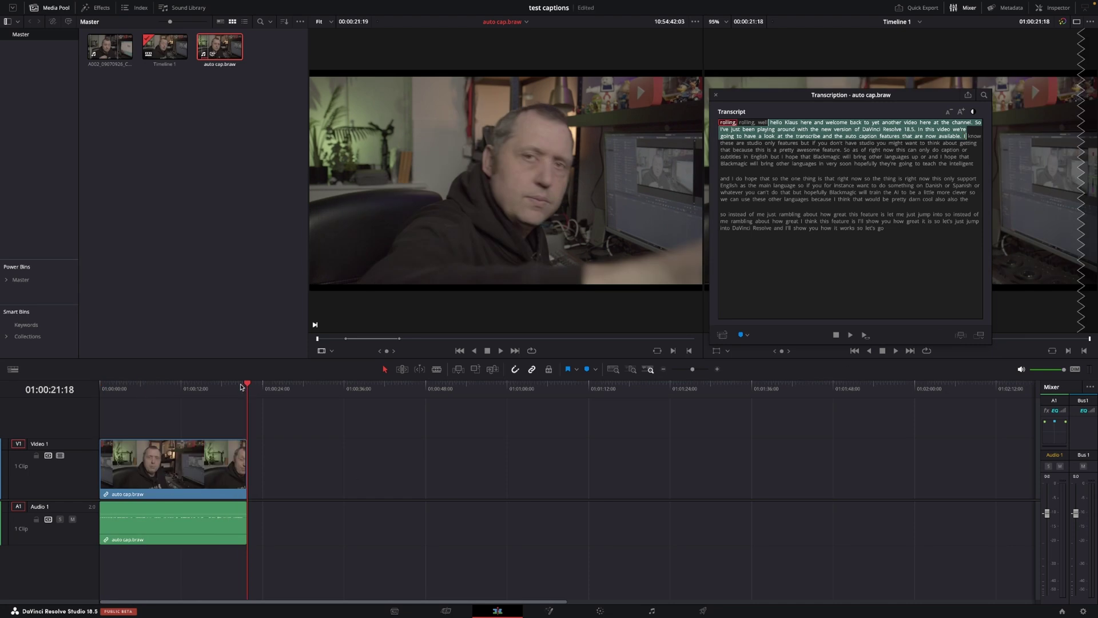
Play the new clip from the timeline start, then return the playhead to the start.
left_click_drag(240, 386, 83, 397)
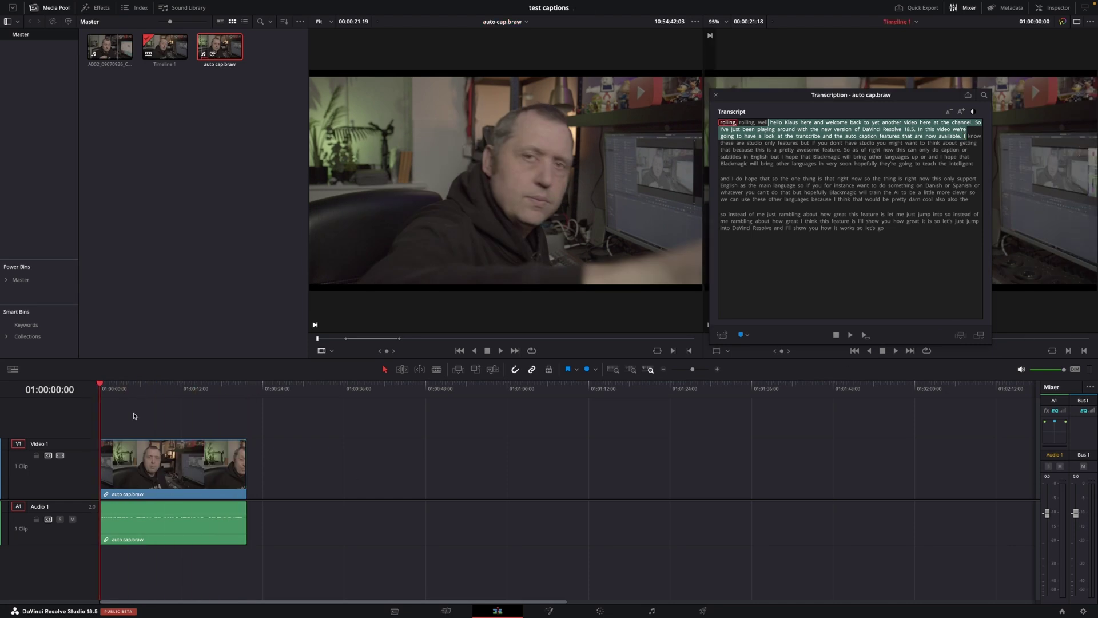
key("space")
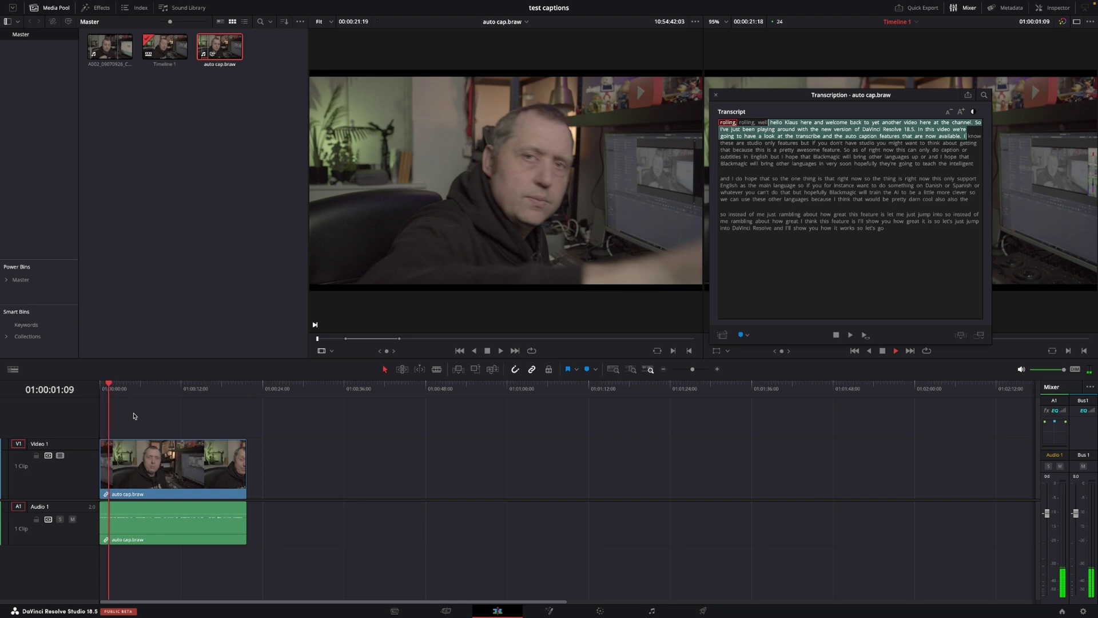
key("space")
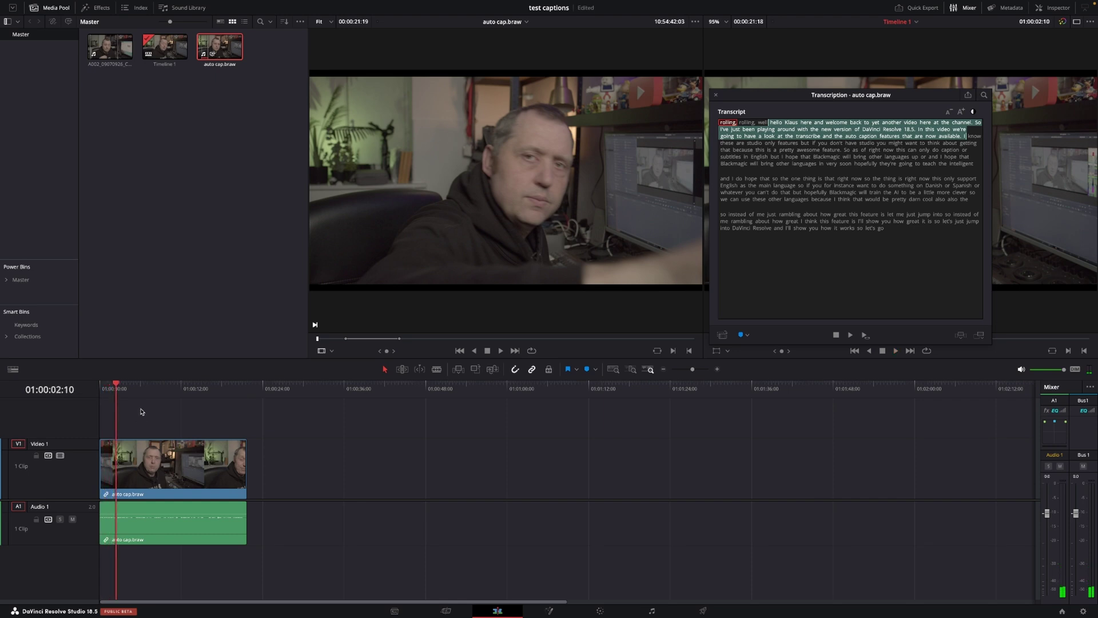
left_click_drag(131, 397, 103, 405)
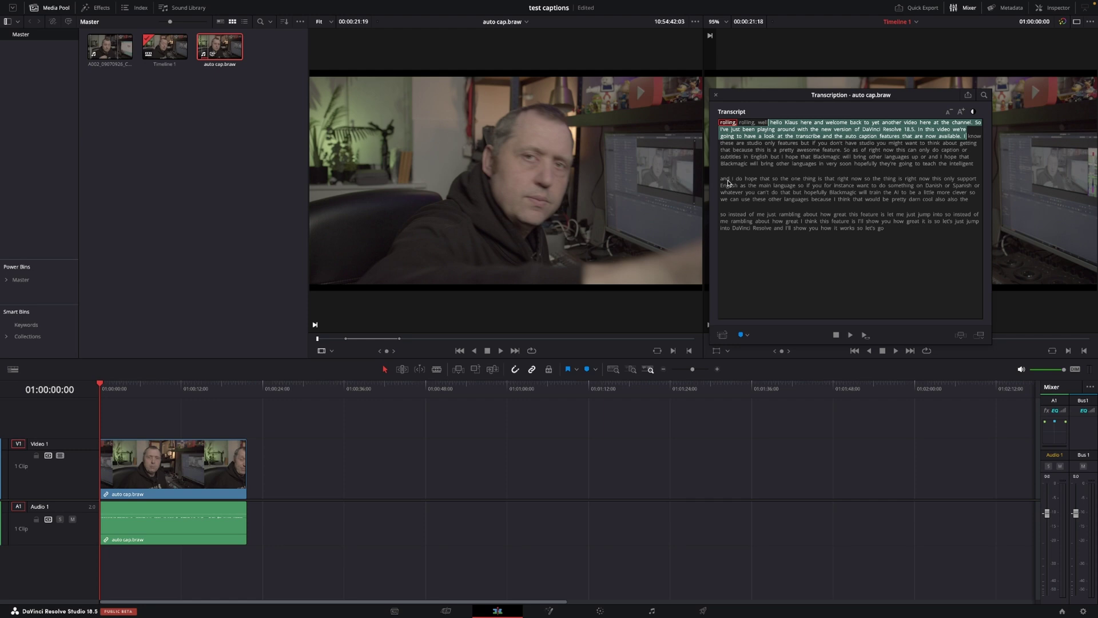
Append the paragraph beginning 'hope that so' after the first clip.
left_click(754, 181)
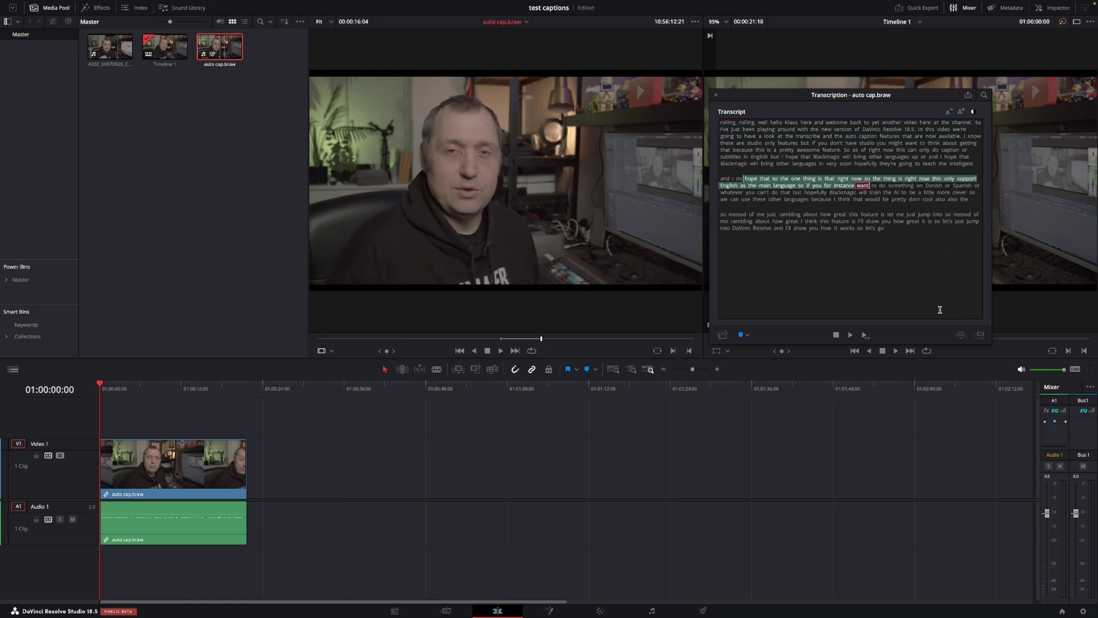
left_click(280, 399)
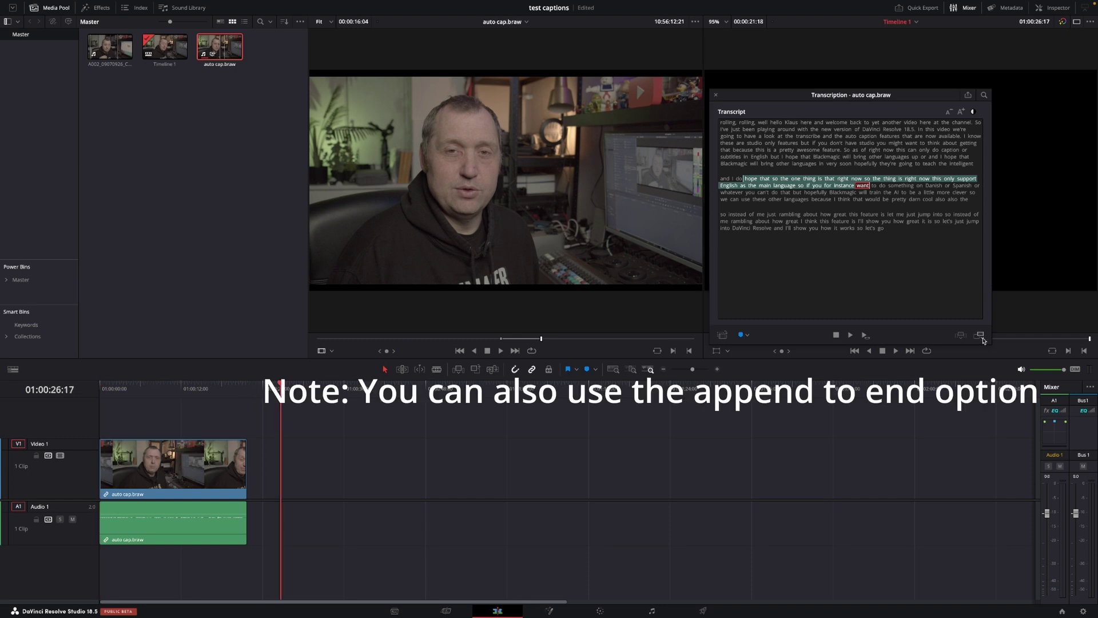
left_click(961, 335)
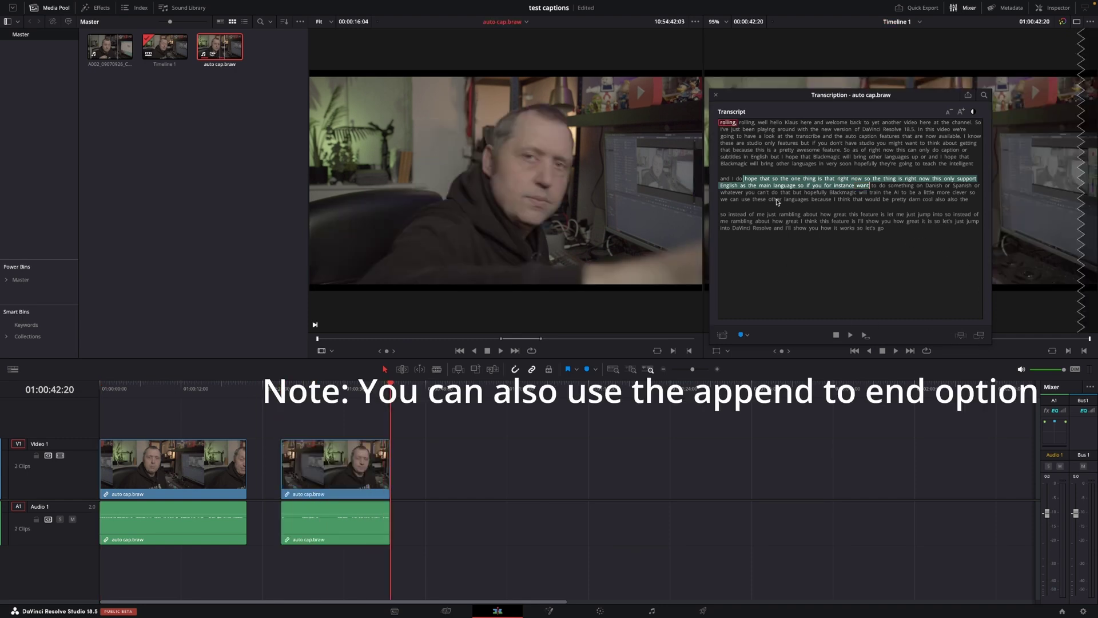
Append the closing sentence ending 'let's go' and cue the source to 'they're'.
left_click_drag(832, 222, 899, 233)
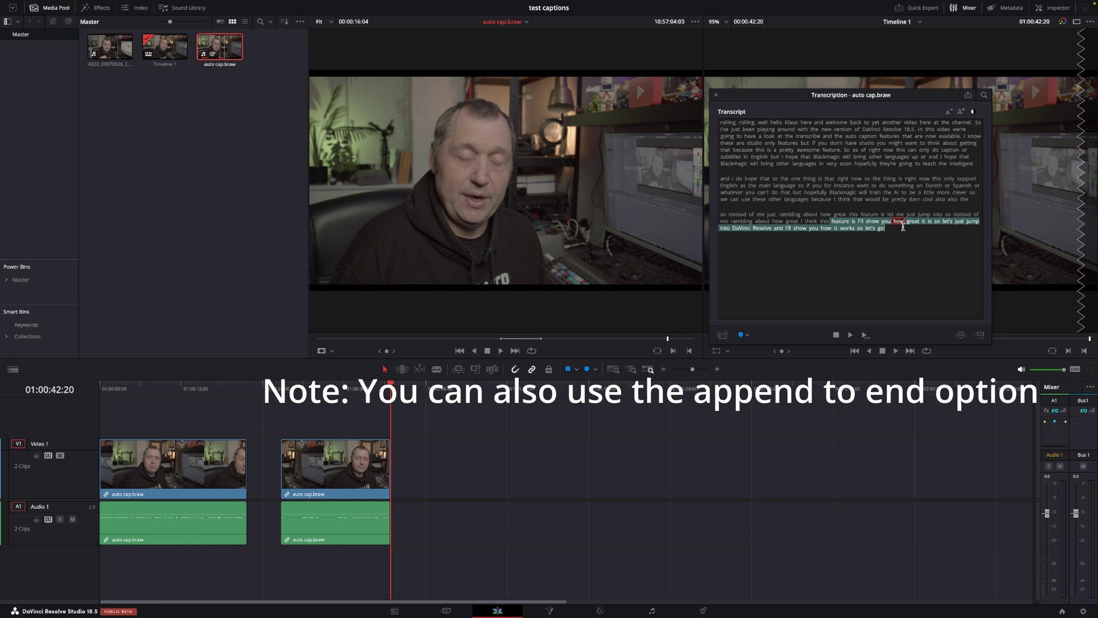
left_click(961, 335)
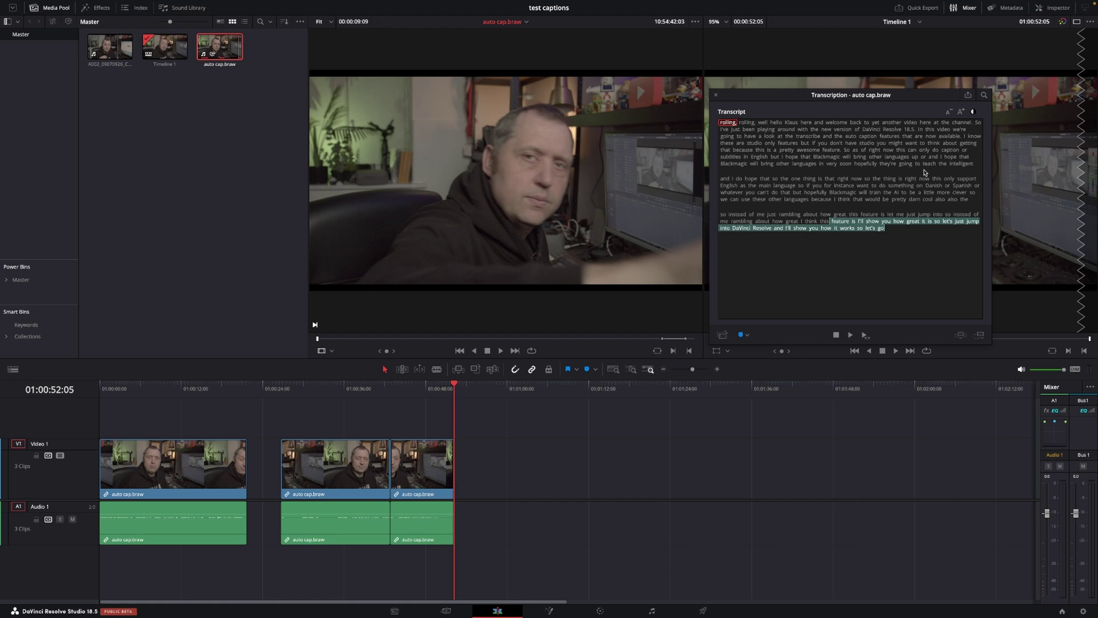
left_click(882, 164)
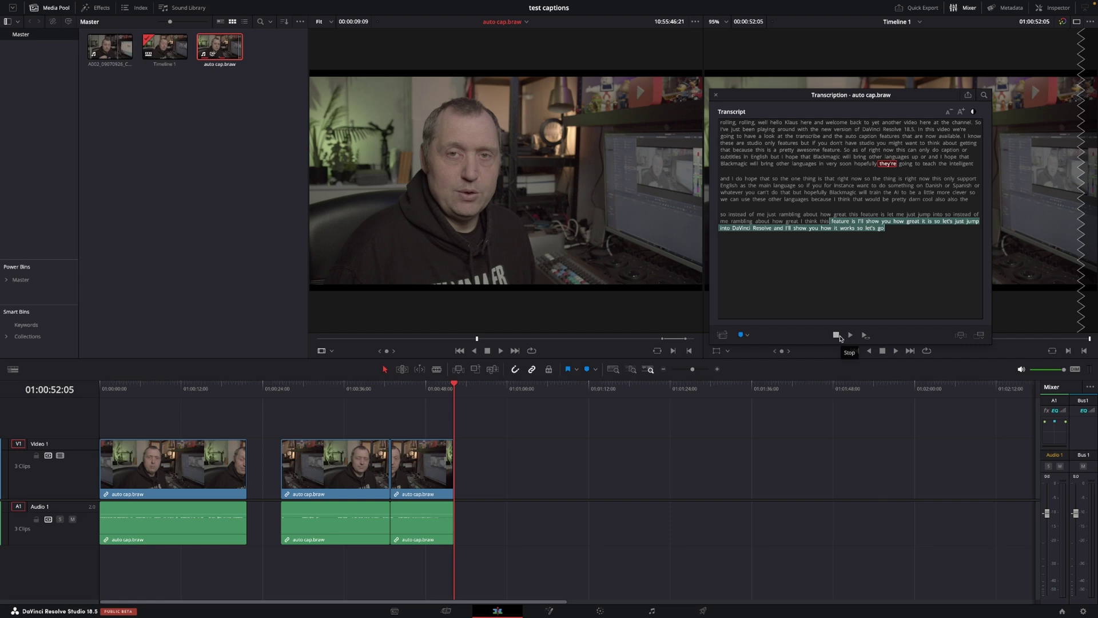
Close the Transcription window, slide the later clips against the first, and preview the join.
left_click(559, 441)
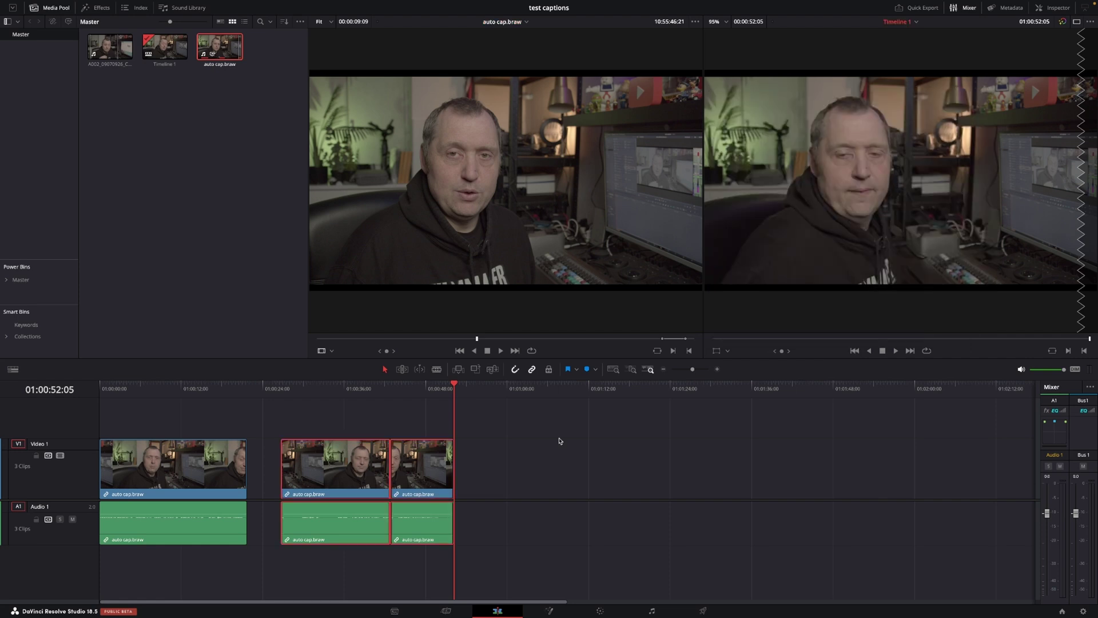
mouse_move(312, 463)
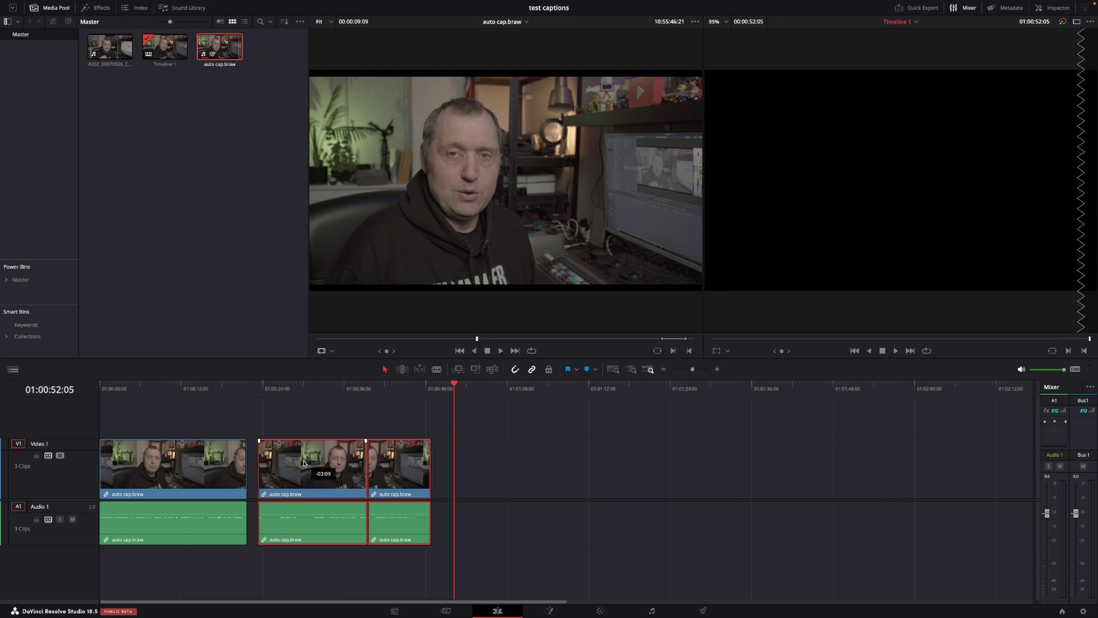
left_click_drag(327, 464, 293, 463)
left_click_drag(454, 392, 292, 481)
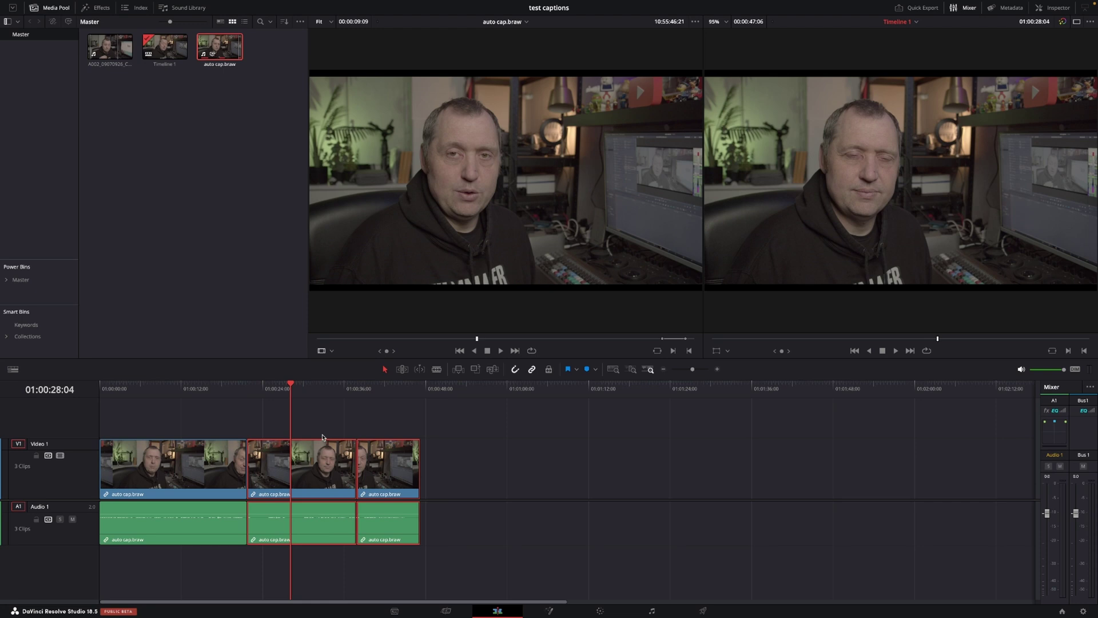
Add subtitle track ST1 above Video 1 and deselect the timeline clips.
right_click(52, 424)
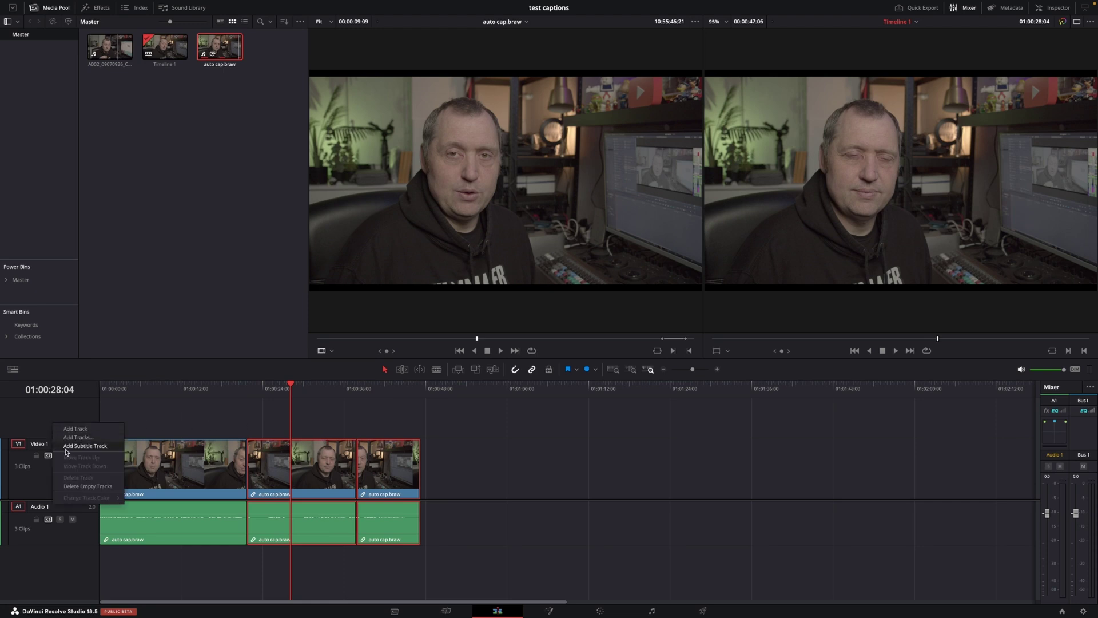
left_click(66, 446)
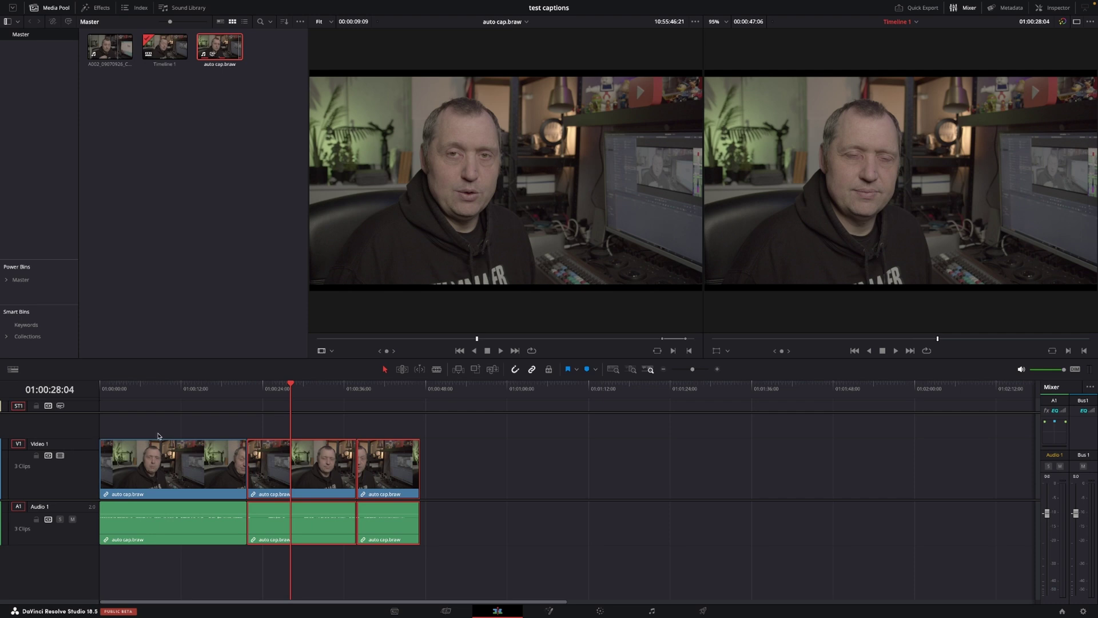
left_click(273, 429)
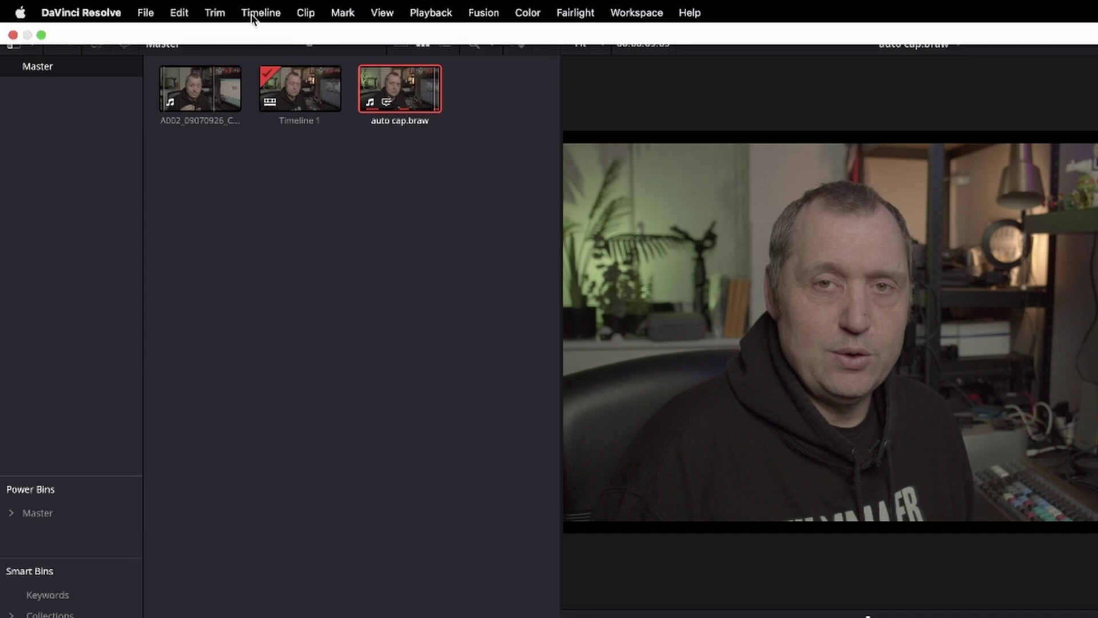
Start Create Subtitles from Audio with the Netflix preset and 30 max characters per line.
left_click(258, 13)
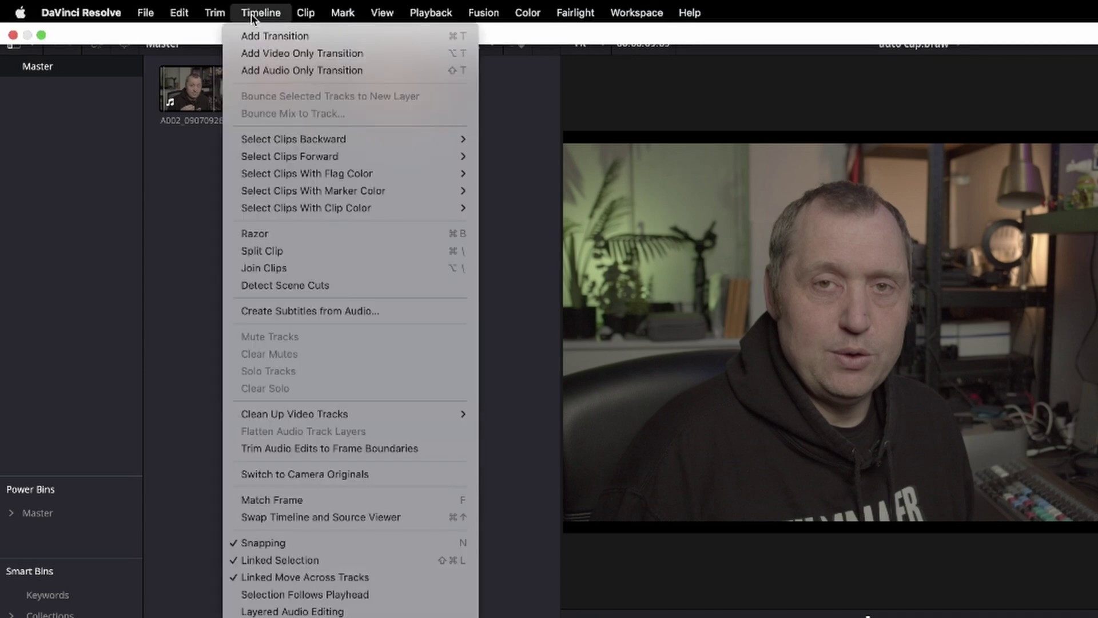
left_click(293, 311)
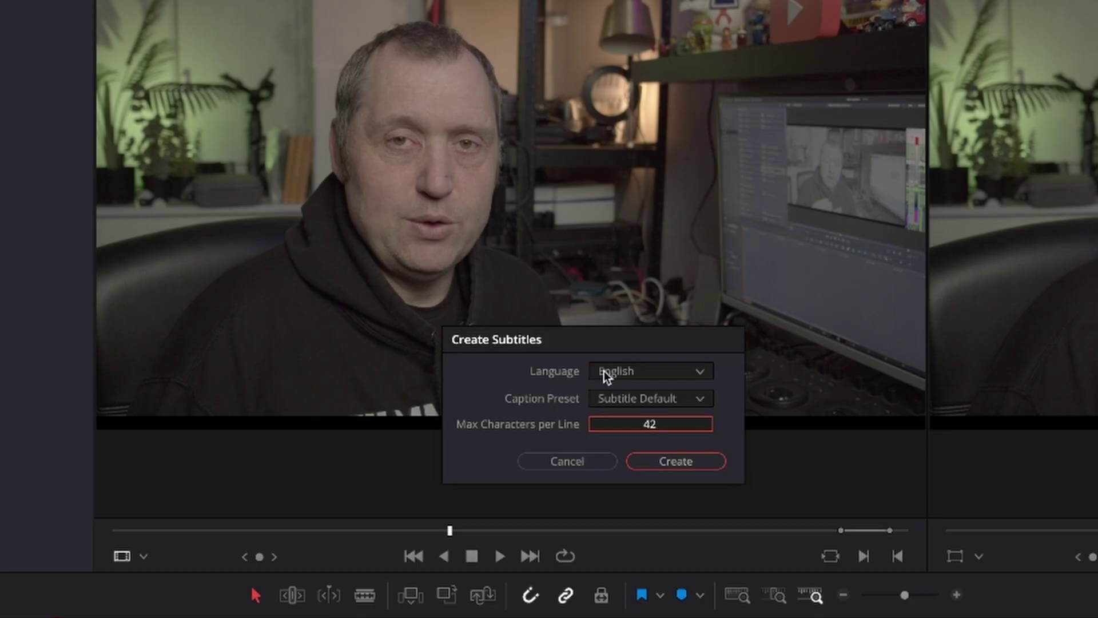
left_click(697, 401)
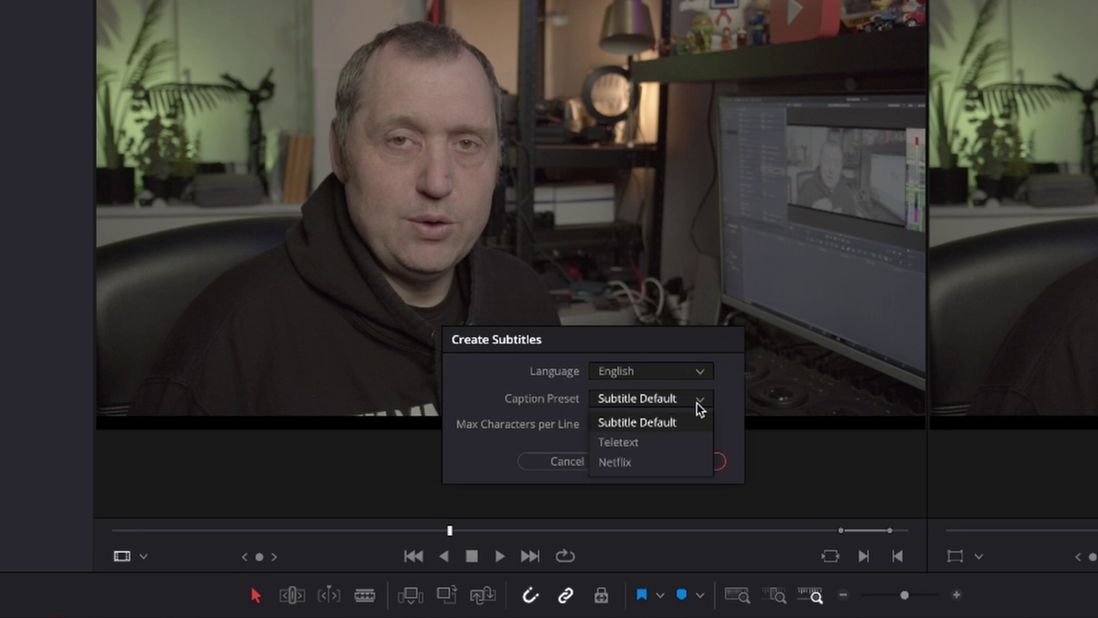
left_click(650, 467)
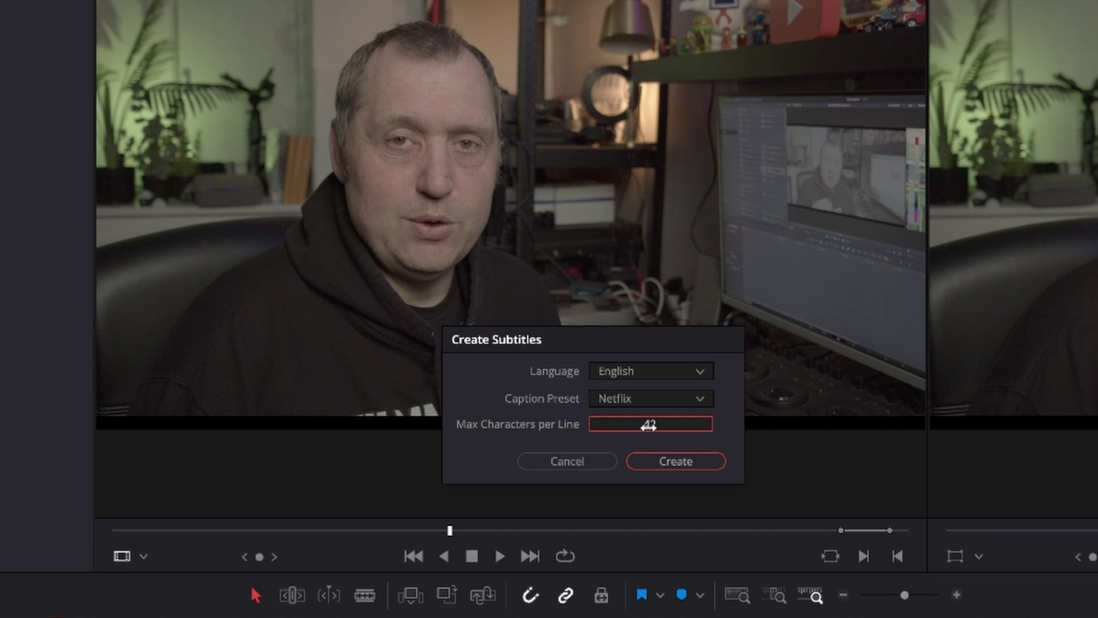
mouse_move(649, 426)
left_mouse_down()
mouse_move(633, 427)
mouse_move(566, 291)
left_mouse_up()
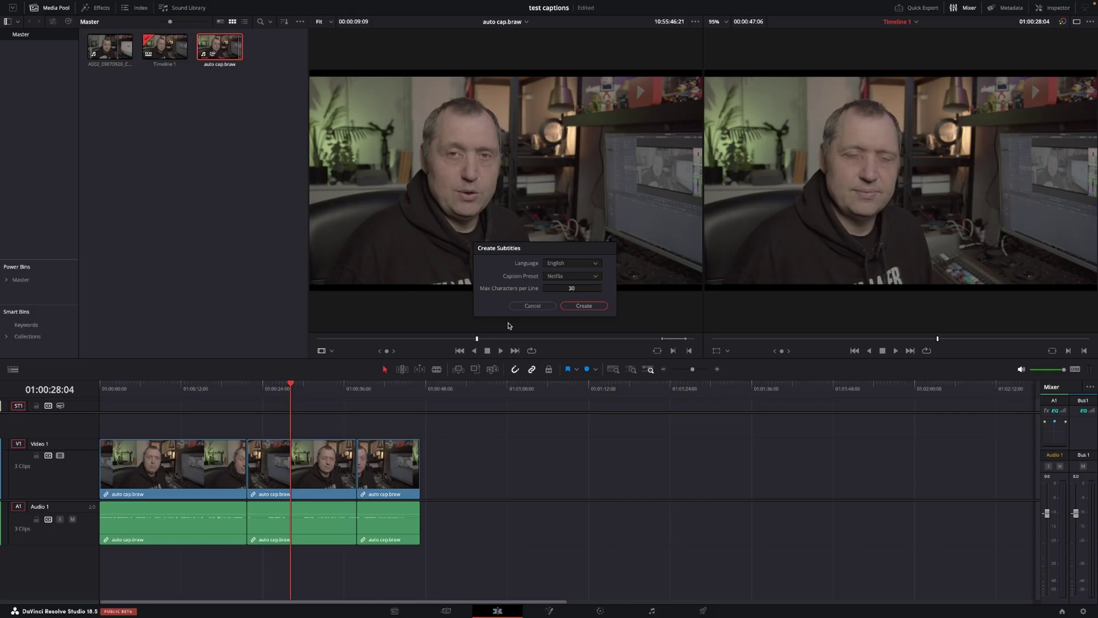
Generate the subtitles, then play Timeline 1 from the start to check the captions.
left_click(588, 309)
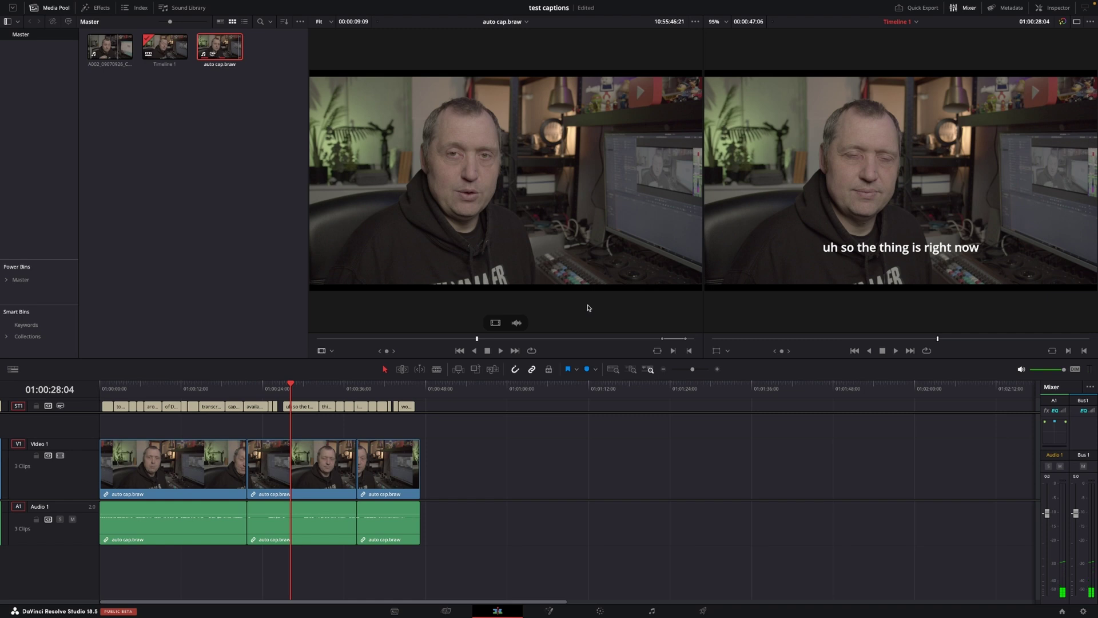
left_click(108, 392)
key("space")
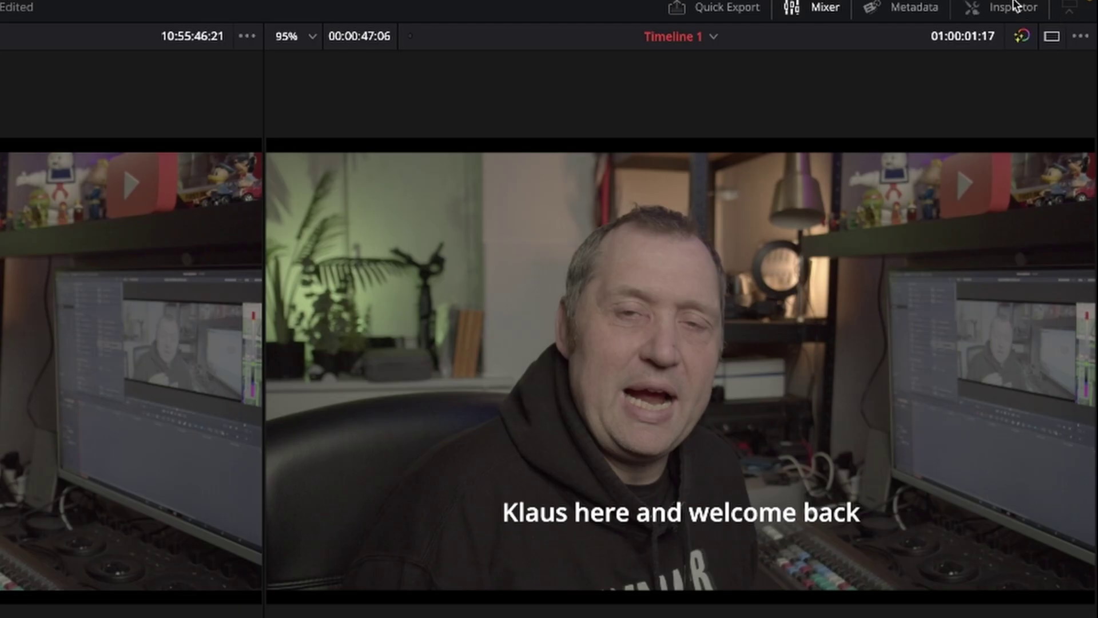
In the Inspector, replace the leading 'K' of the first caption's 'Klaus' with 'C'.
left_click(1015, 6)
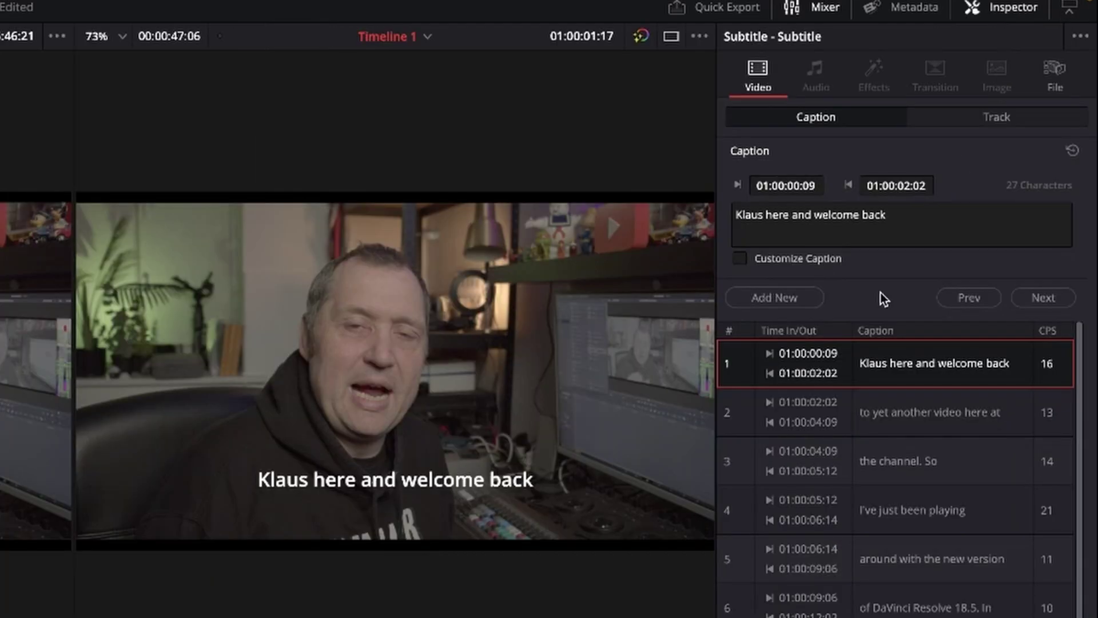
left_click(743, 218)
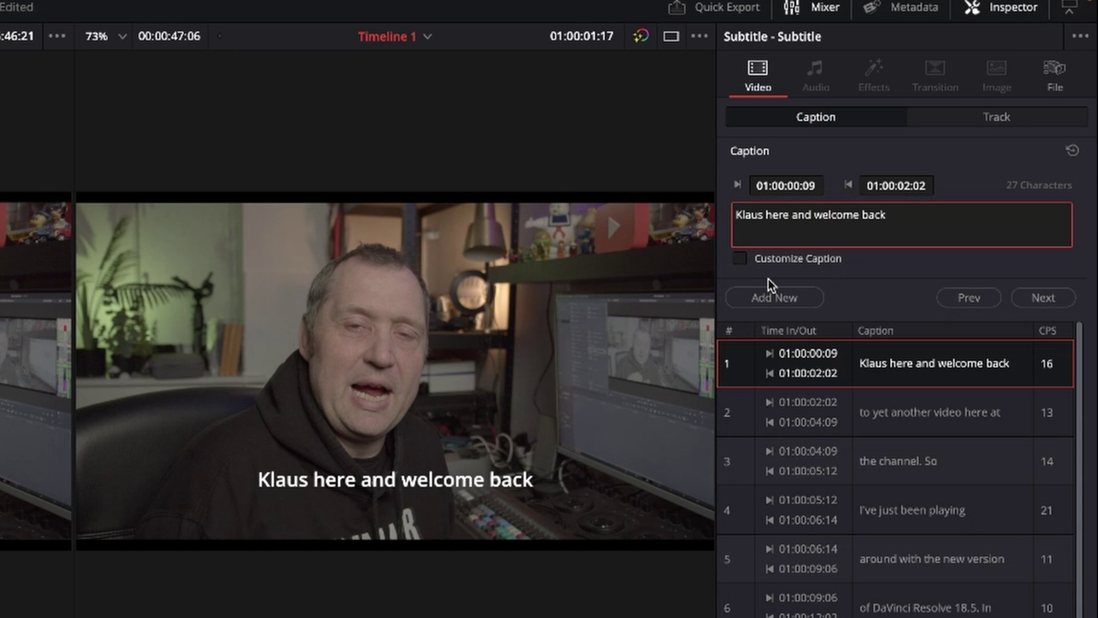
key("BackSpace")
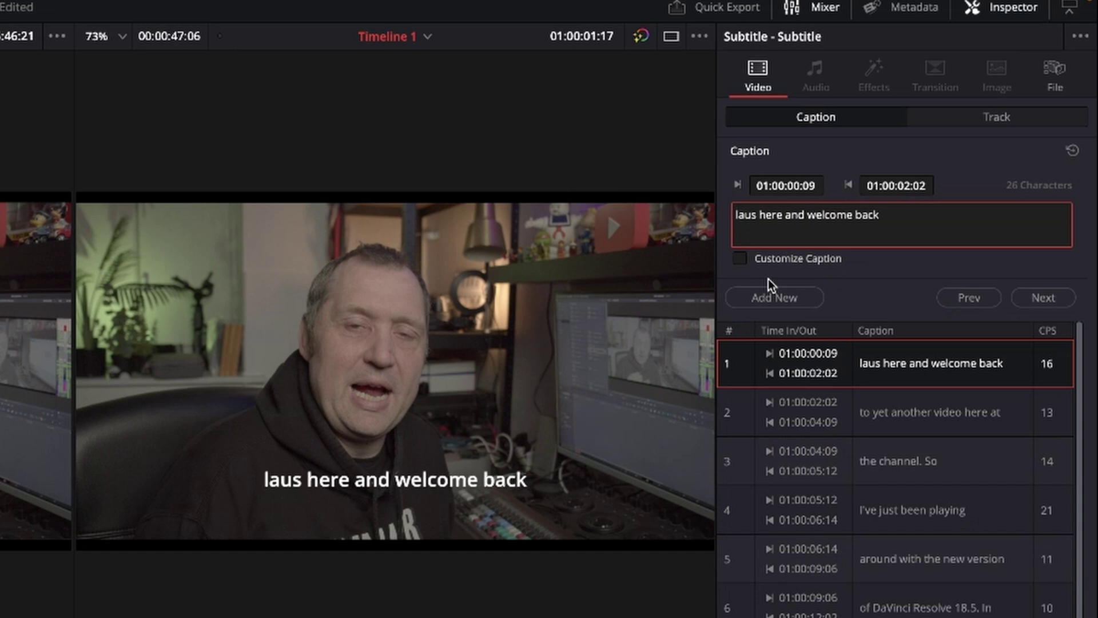
type("C")
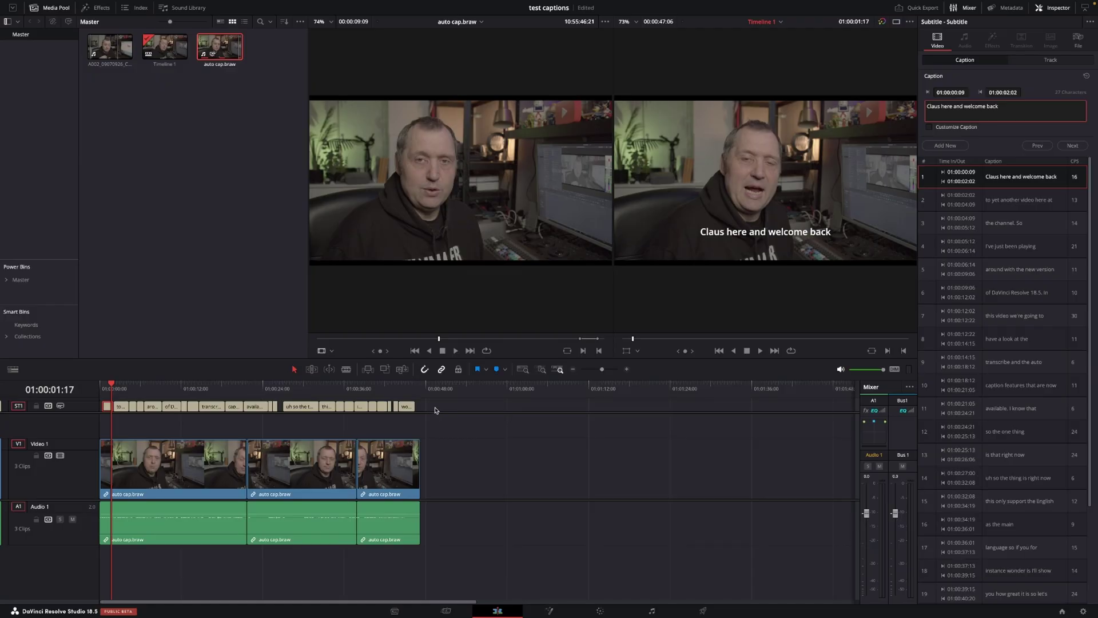
Select all ST1 captions and set the track font to Roboto Black, size 66.
left_click_drag(348, 414, 96, 418)
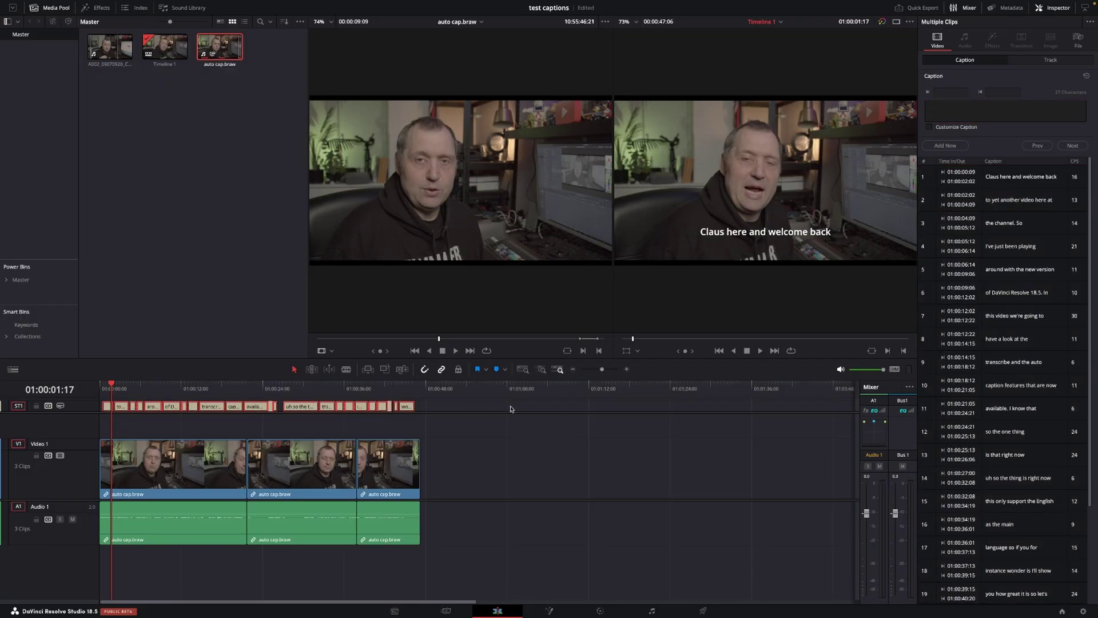
left_click(1037, 64)
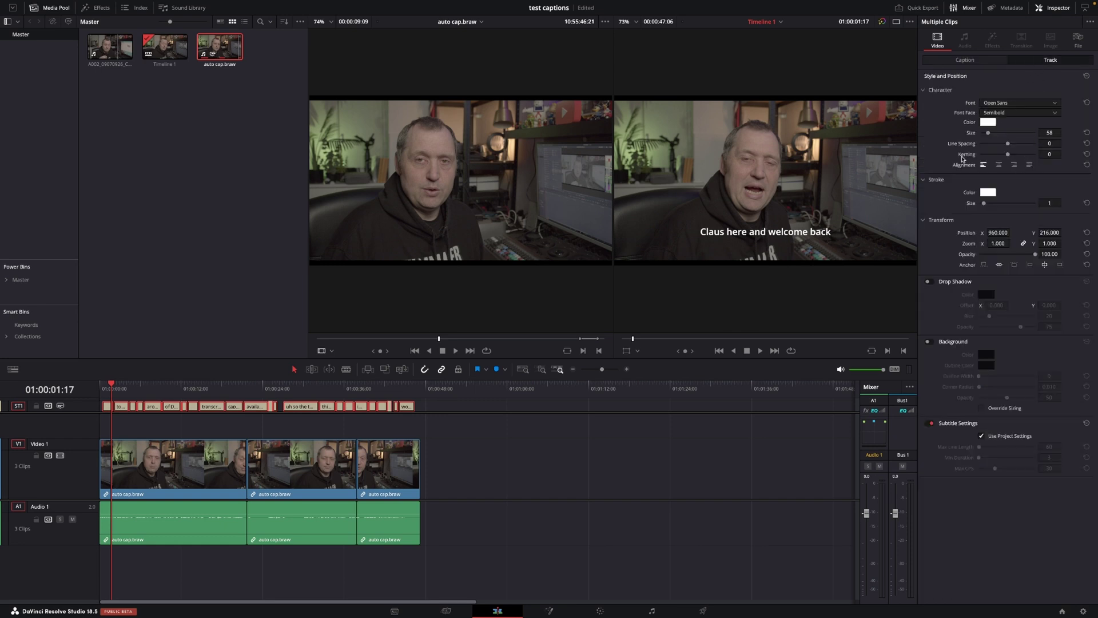
left_click(1009, 104)
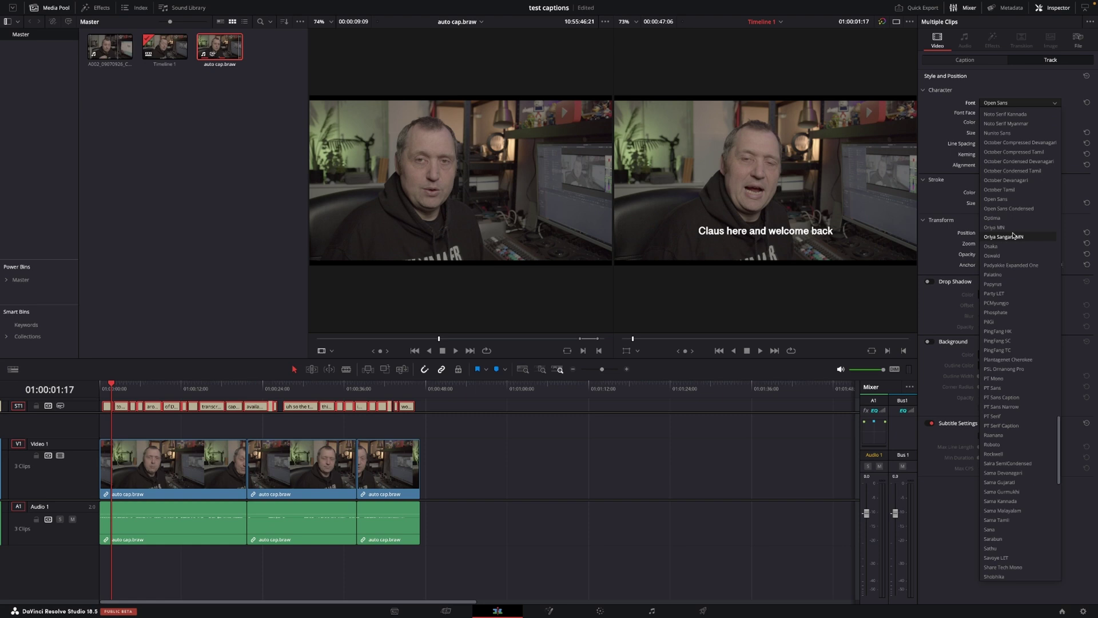
left_click(1002, 443)
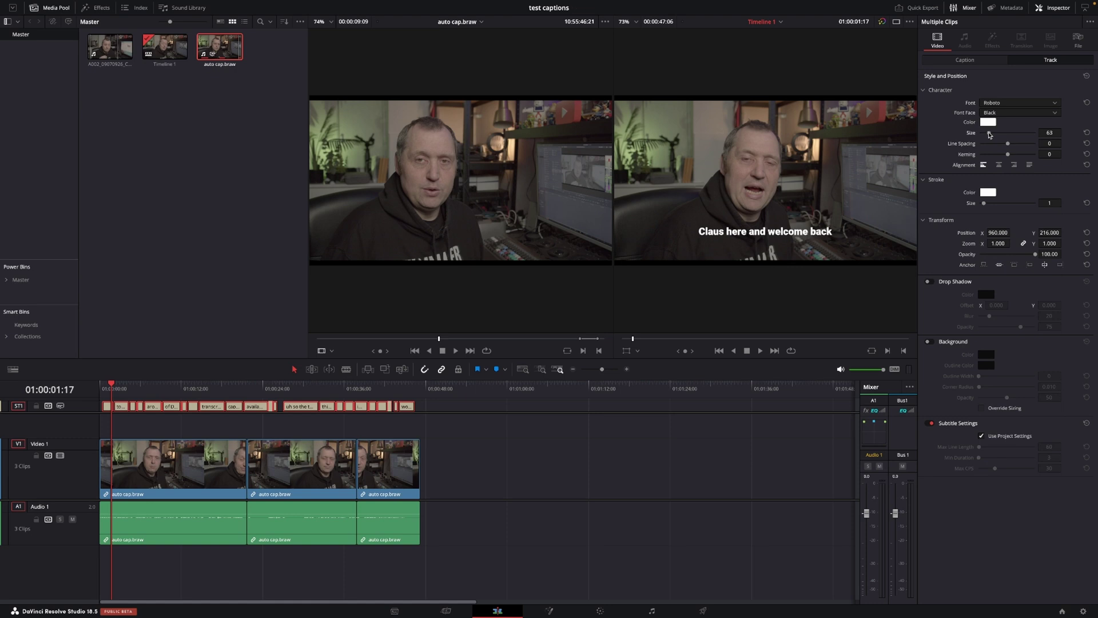
left_click_drag(987, 134, 993, 134)
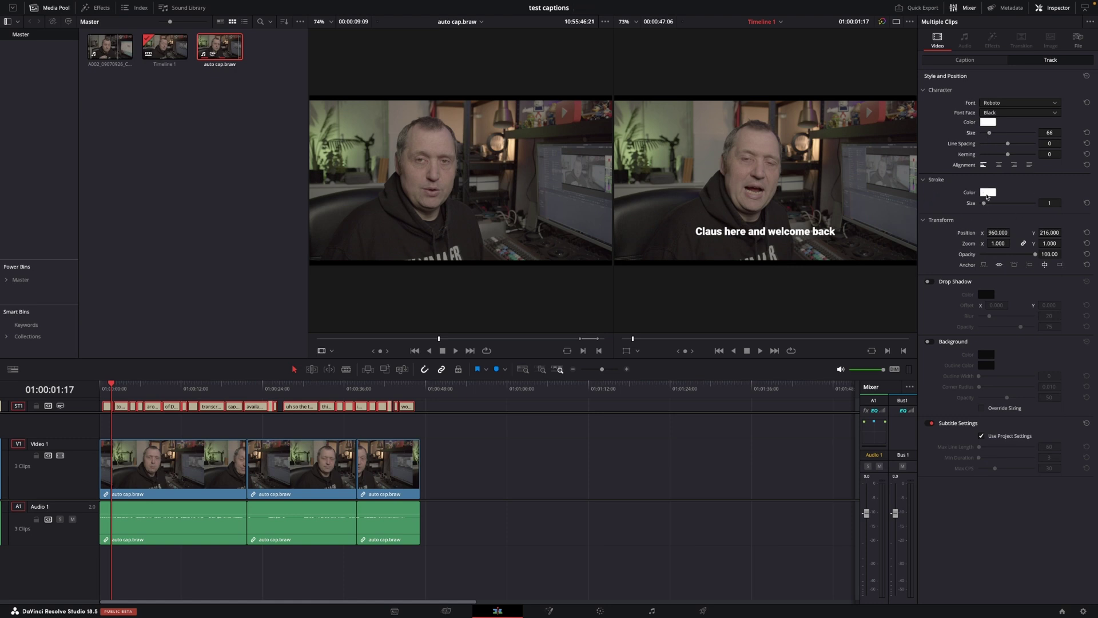
Give the captions a black outline, adjust its thickness, and lower their position.
left_click(986, 196)
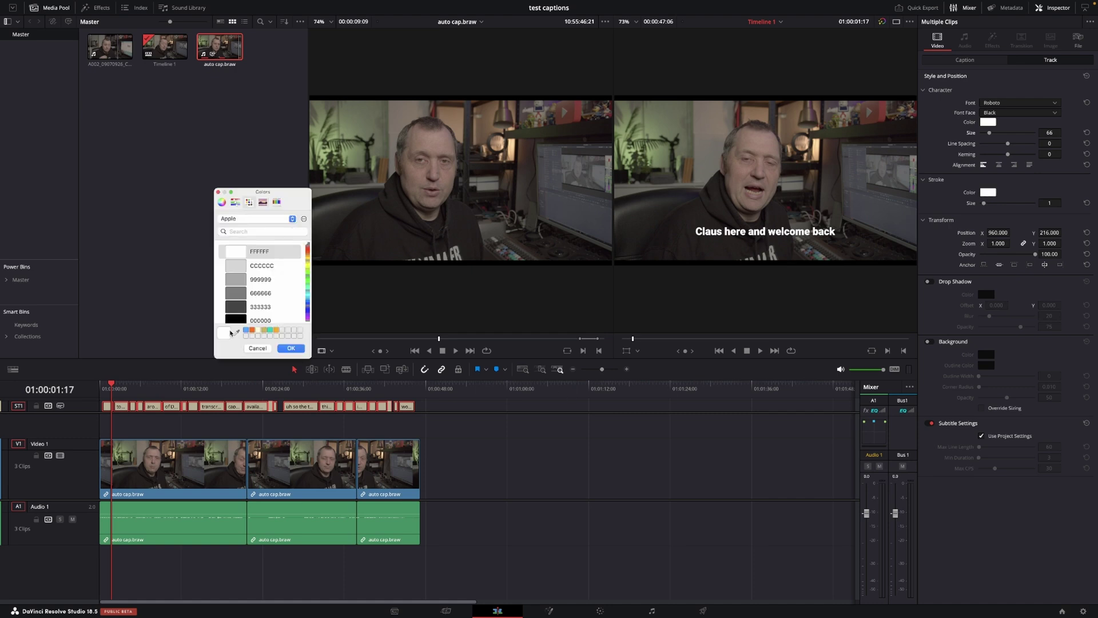
left_click(246, 330)
left_click(290, 348)
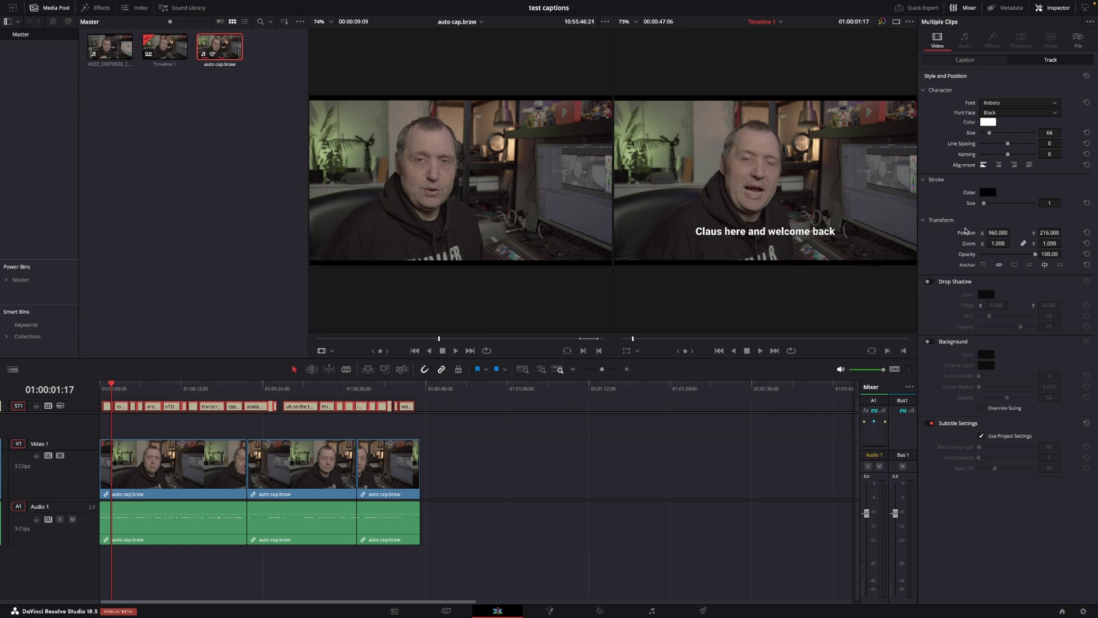
mouse_move(985, 203)
left_mouse_down()
mouse_move(1005, 206)
mouse_move(957, 209)
left_mouse_up()
left_click_drag(1049, 232, 1048, 232)
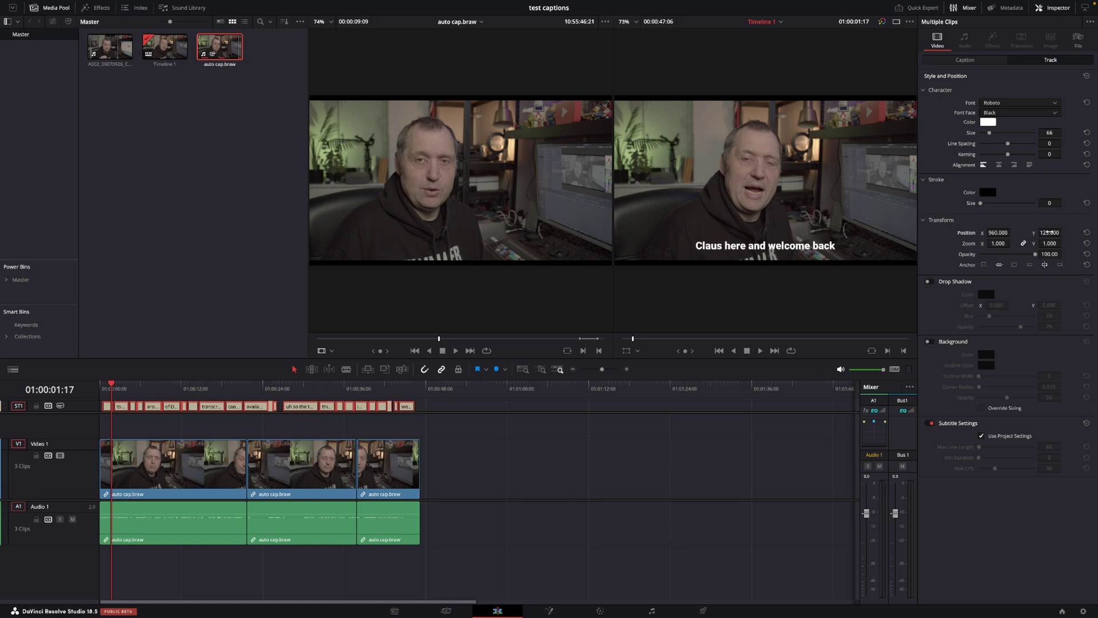
Enable the caption drop shadow with an offset and blur 11, and turn on the background box.
left_click(929, 281)
left_click_drag(997, 305, 1053, 305)
left_click_drag(990, 316, 984, 316)
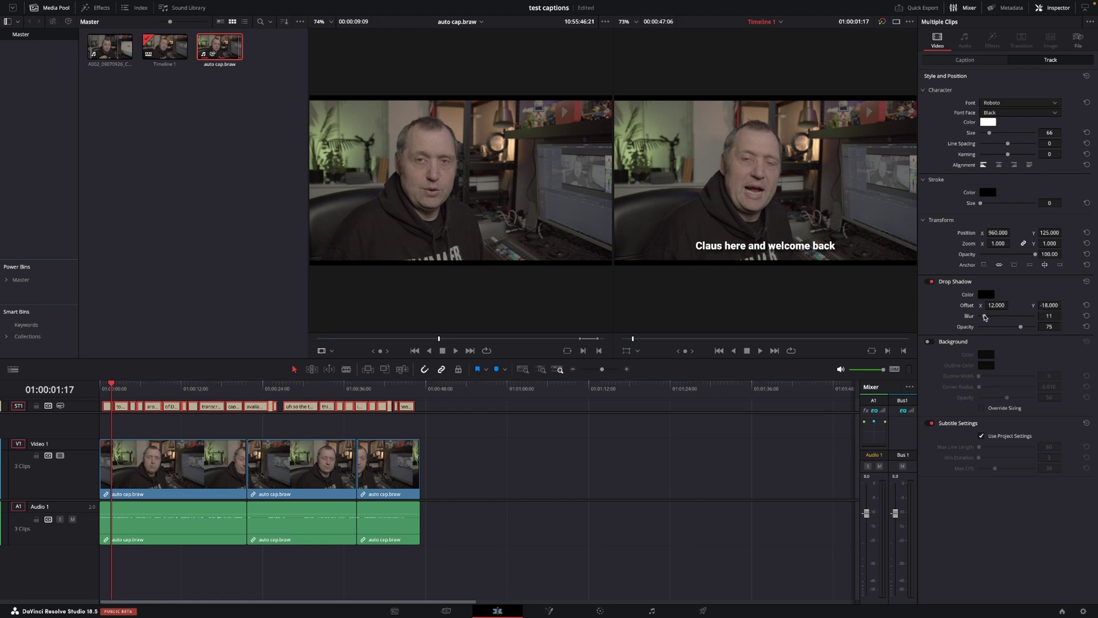
left_click(929, 341)
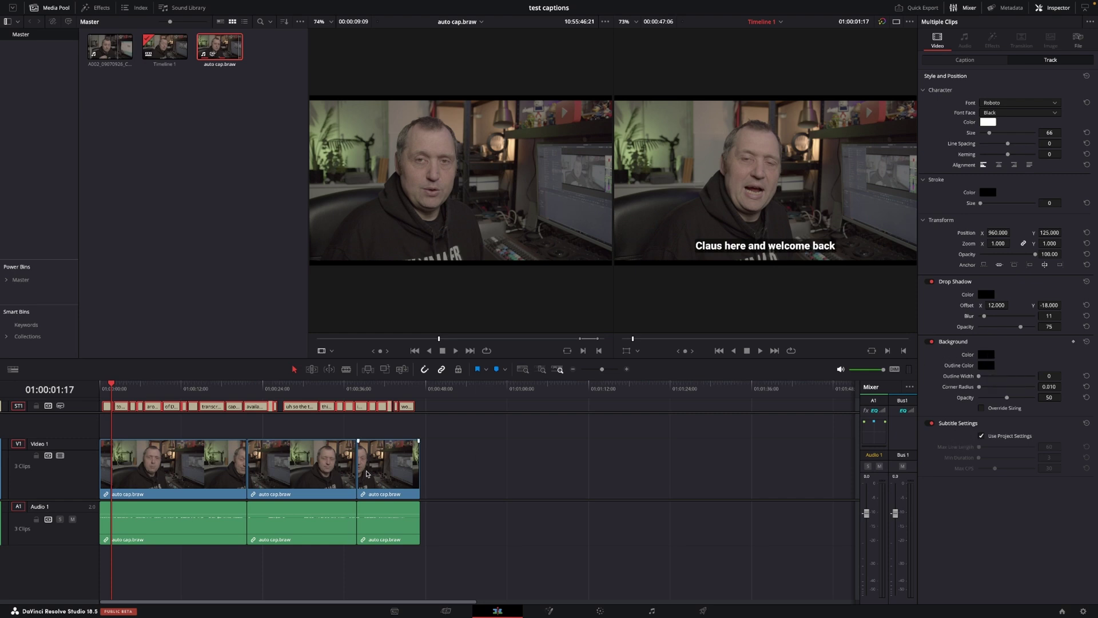
left_click(454, 409)
key("End")
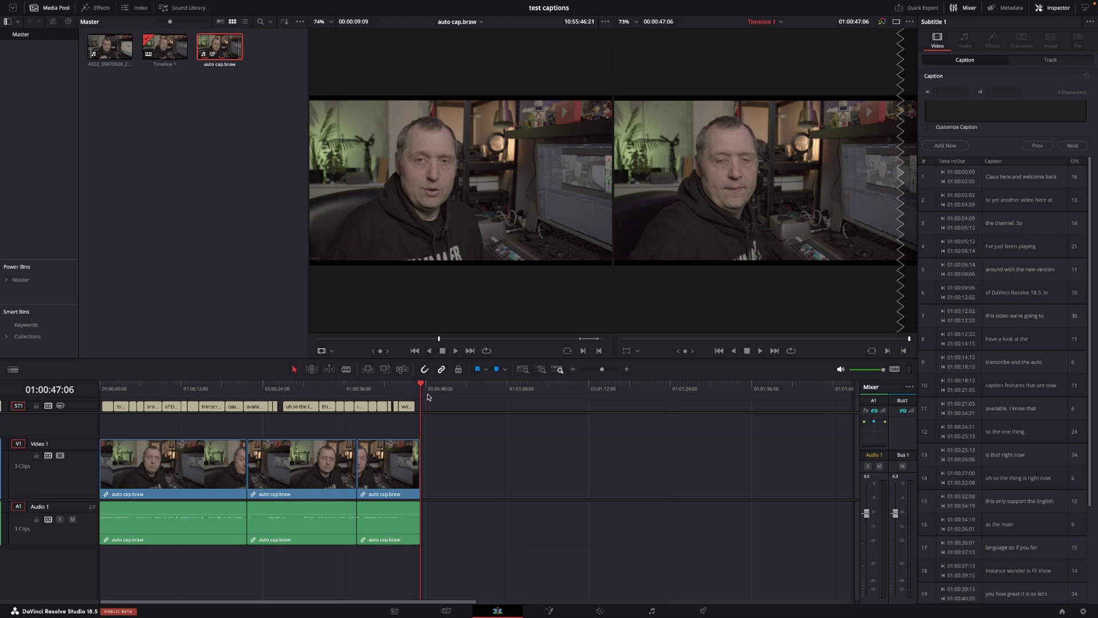